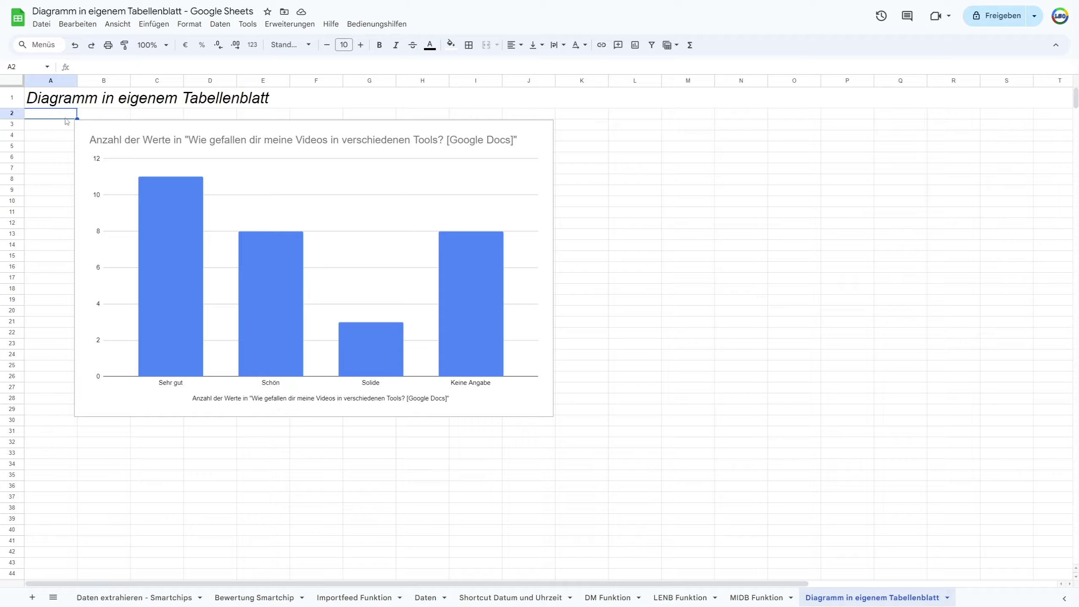
# Select the column chart and nudge it slightly lower and to the right.
pyautogui.click(246, 130)
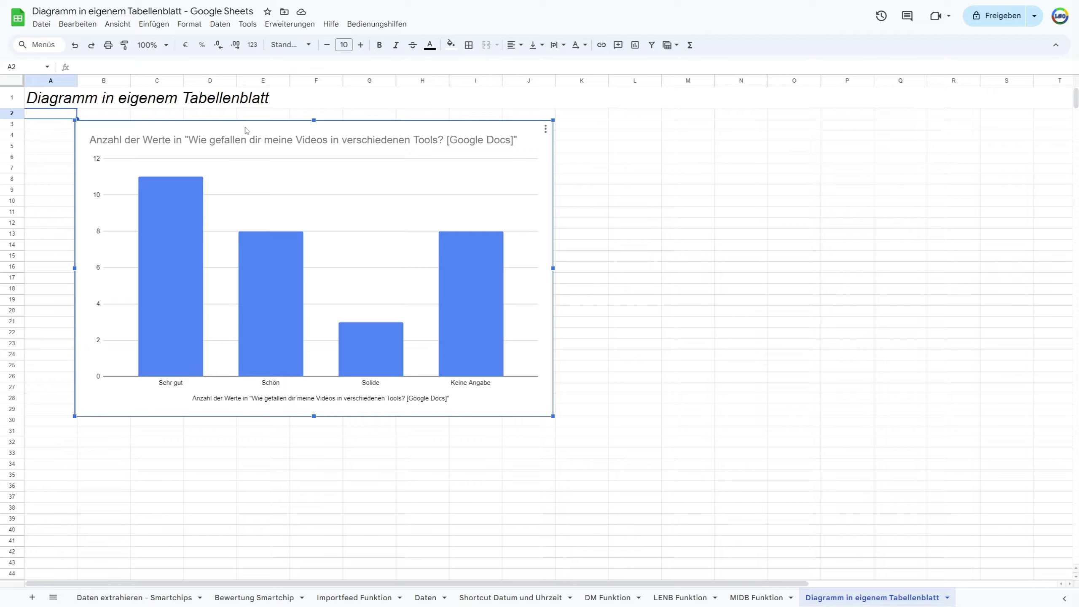
pyautogui.moveTo(246, 131); pyautogui.dragTo(255, 145)
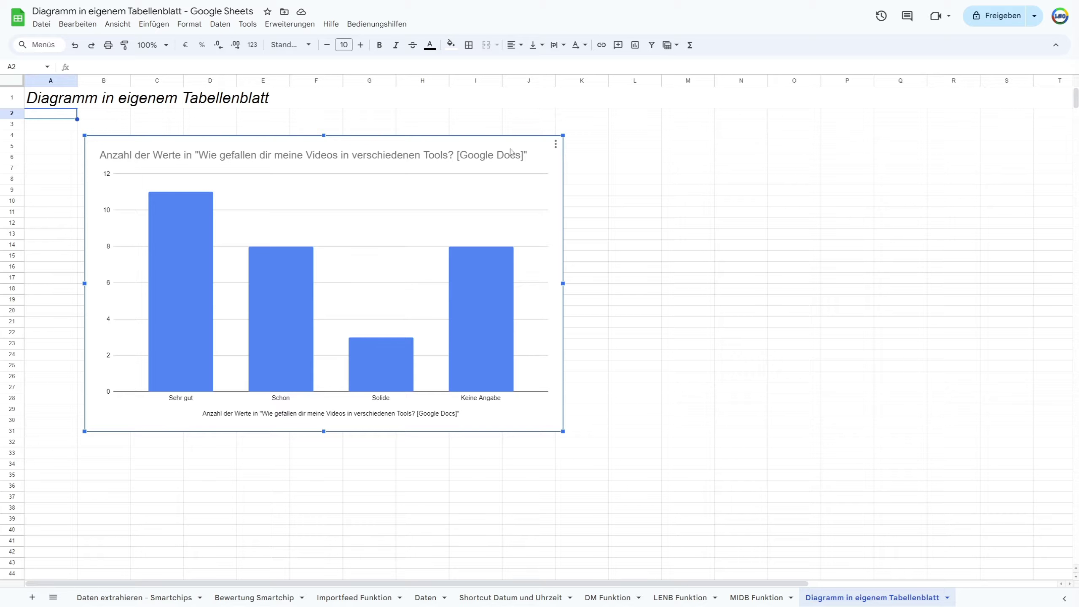
# Reposition the chart to span roughly columns B to I and bring up its three-dot action menu.
pyautogui.moveTo(513, 149); pyautogui.dragTo(563, 155)
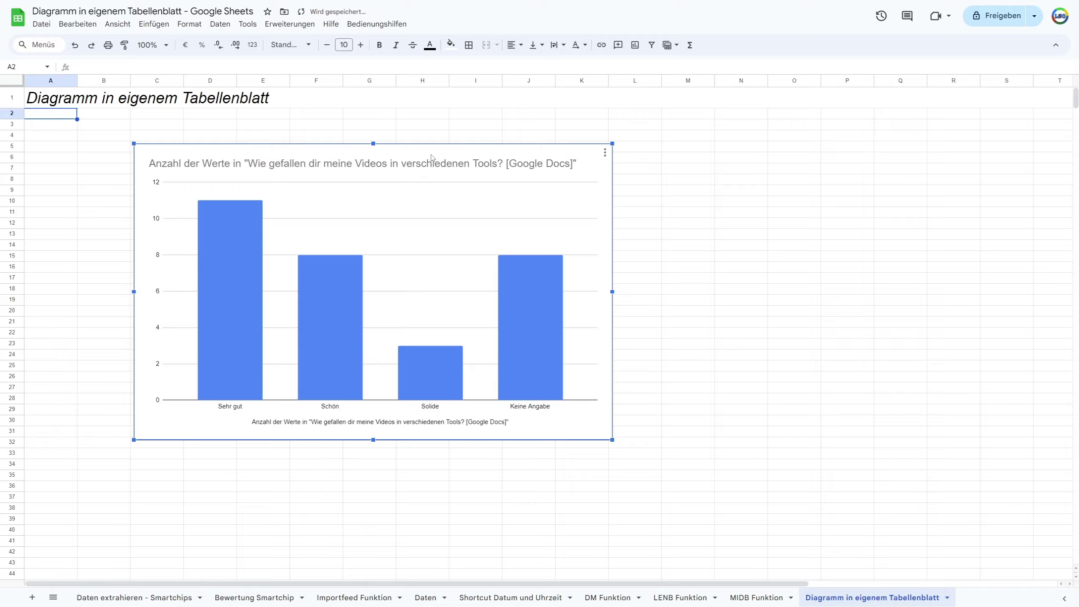
pyautogui.moveTo(431, 155)
pyautogui.mouseDown()
pyautogui.moveTo(453, 168)
pyautogui.moveTo(386, 149)
pyautogui.mouseUp()
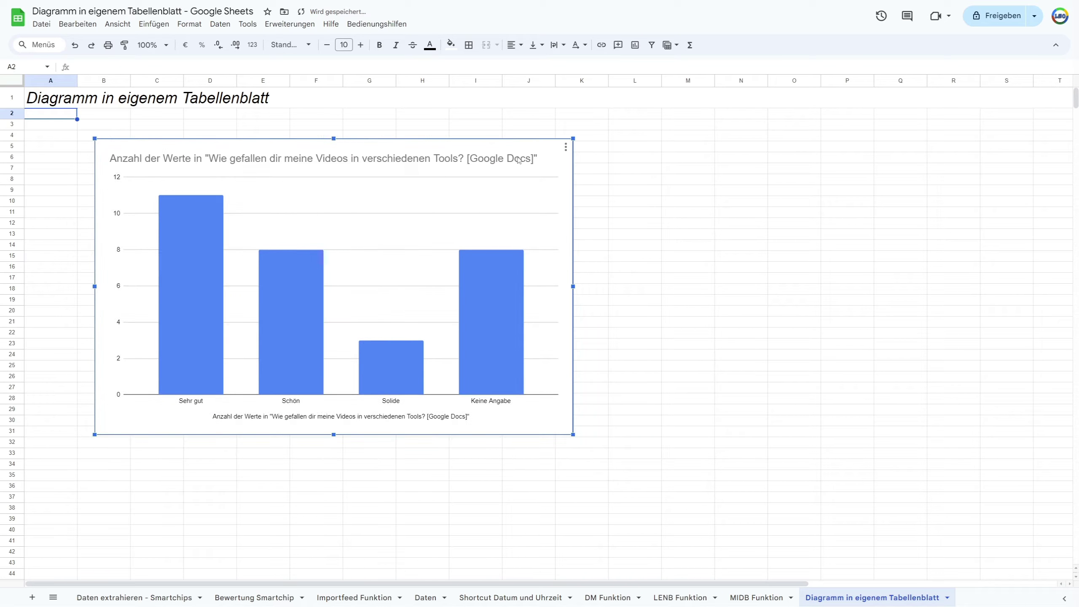
pyautogui.click(566, 147)
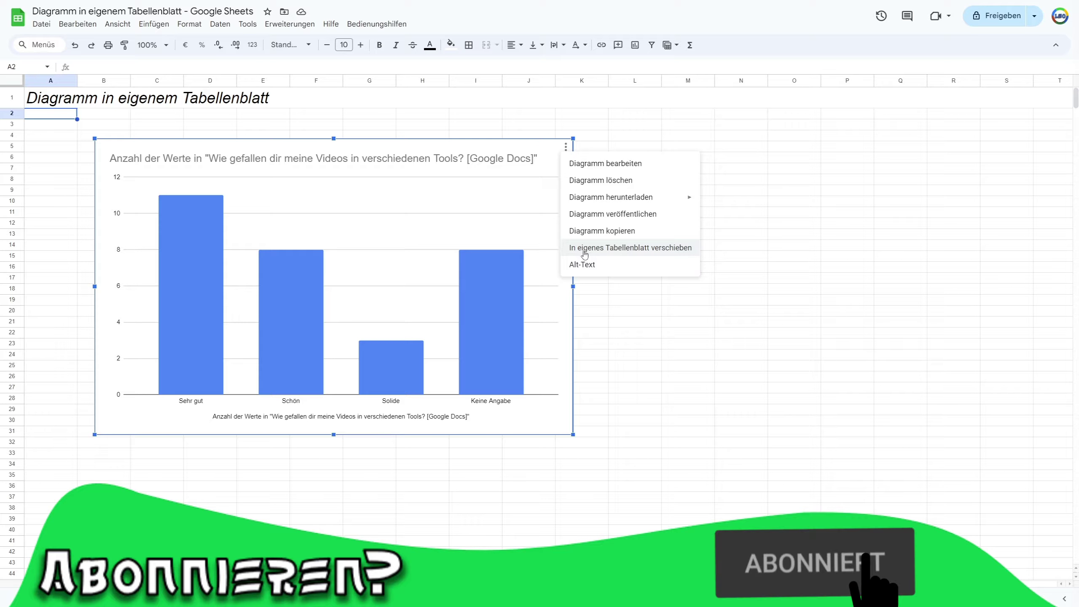
# Use 'In eigenes Tabellenblatt verschieben' to put the chart on its own sheet Diagramm1.
pyautogui.click(585, 249)
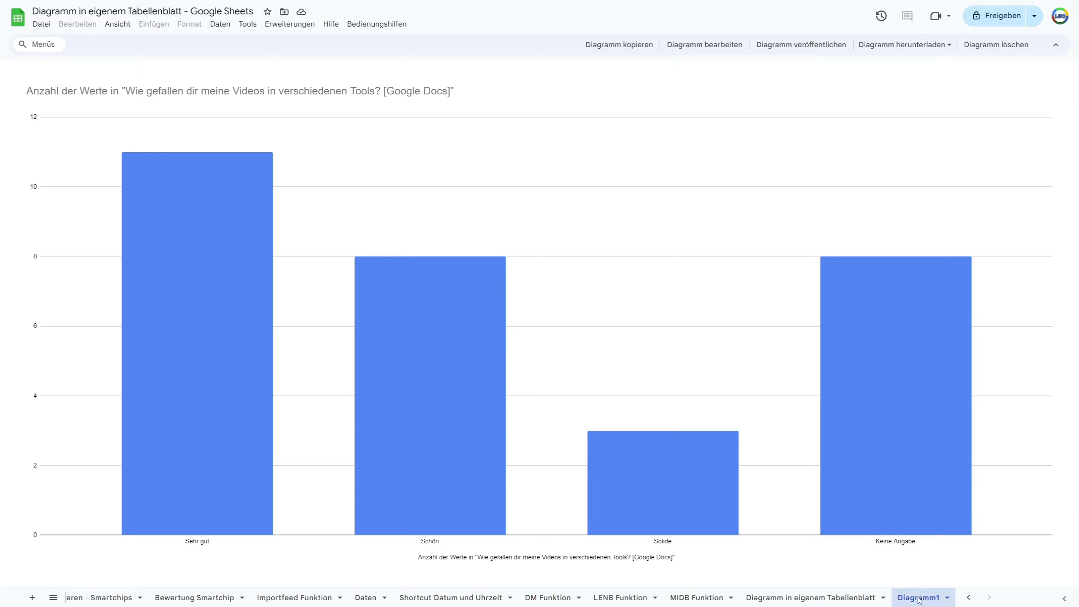
pyautogui.doubleClick(920, 599)
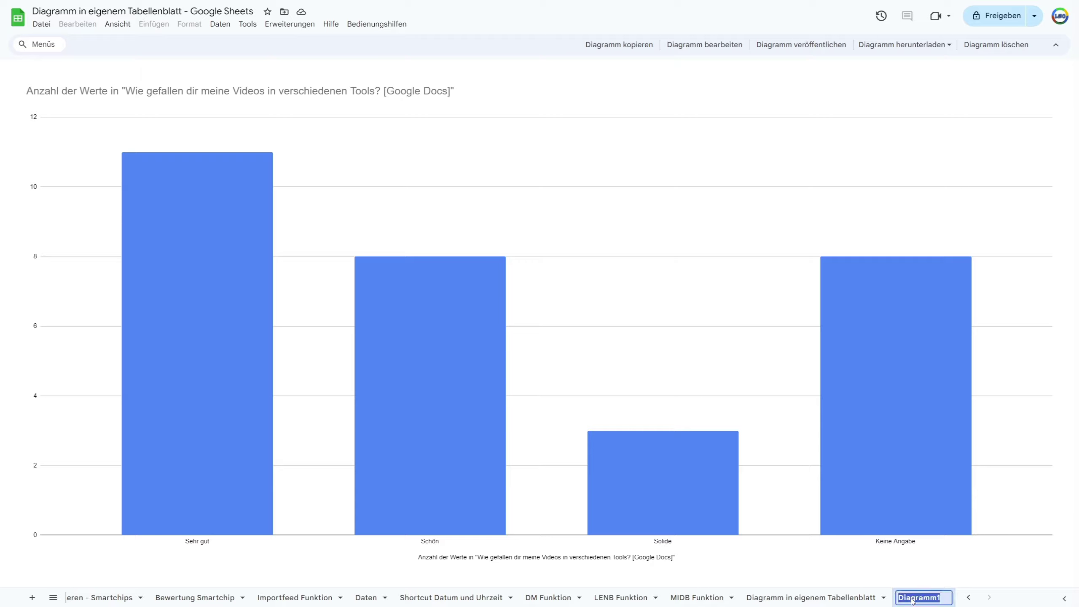
pyautogui.click(878, 565)
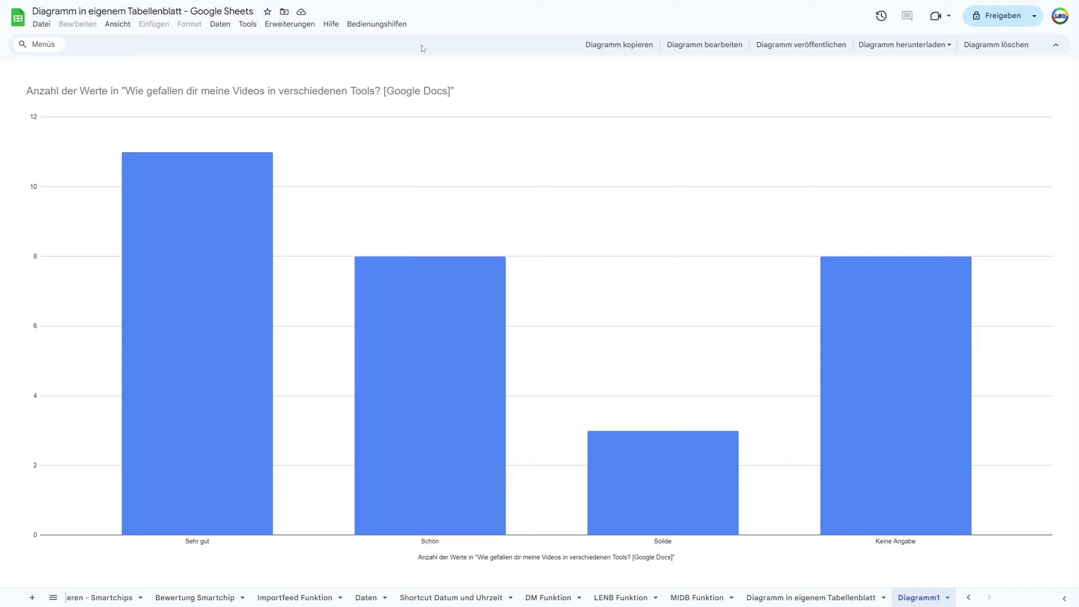
# Glance at the Daten and Ansicht menus, then open 'Diagramm bearbeiten' for the Diagramm1 chart.
pyautogui.click(220, 24)
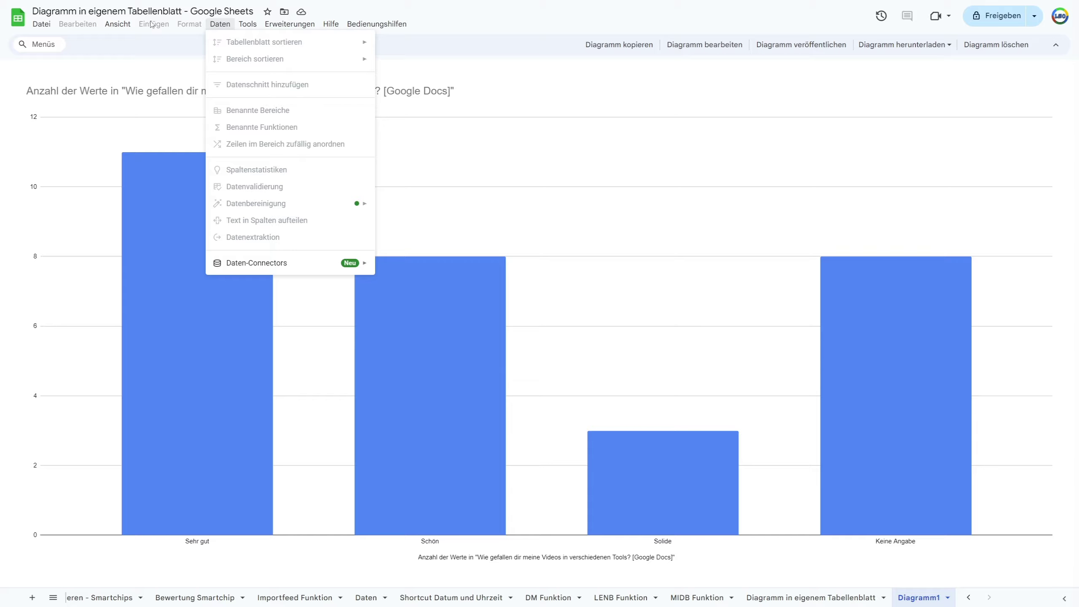
pyautogui.click(118, 24)
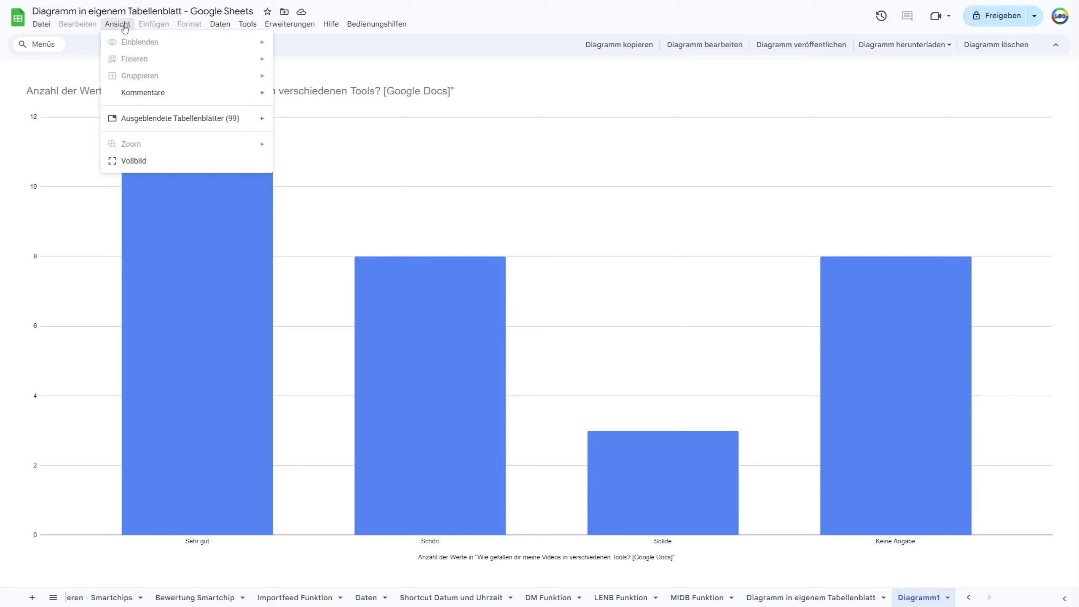
pyautogui.click(295, 50)
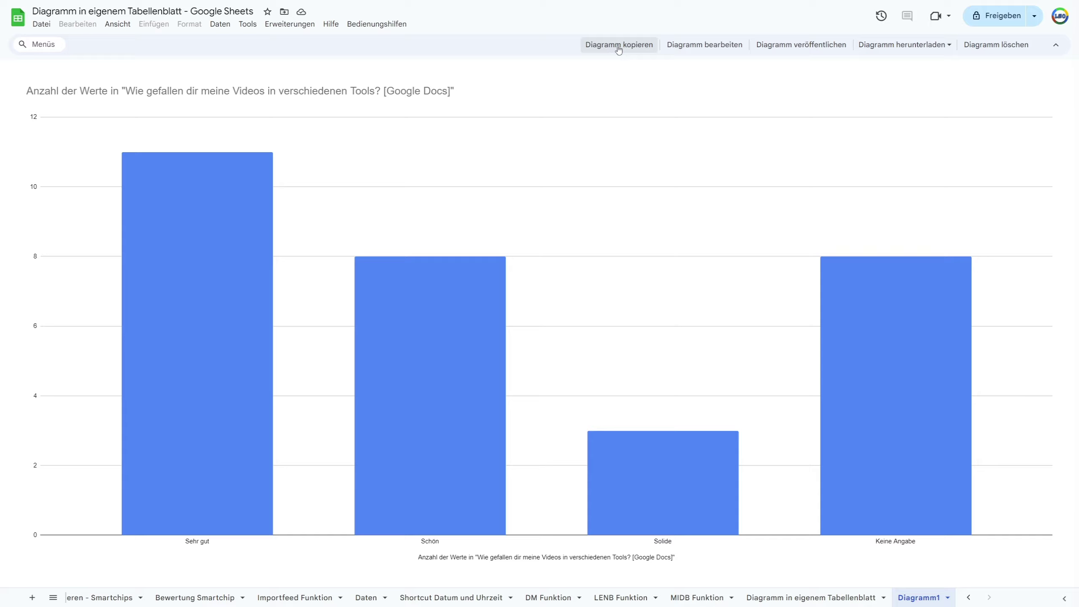
pyautogui.click(712, 48)
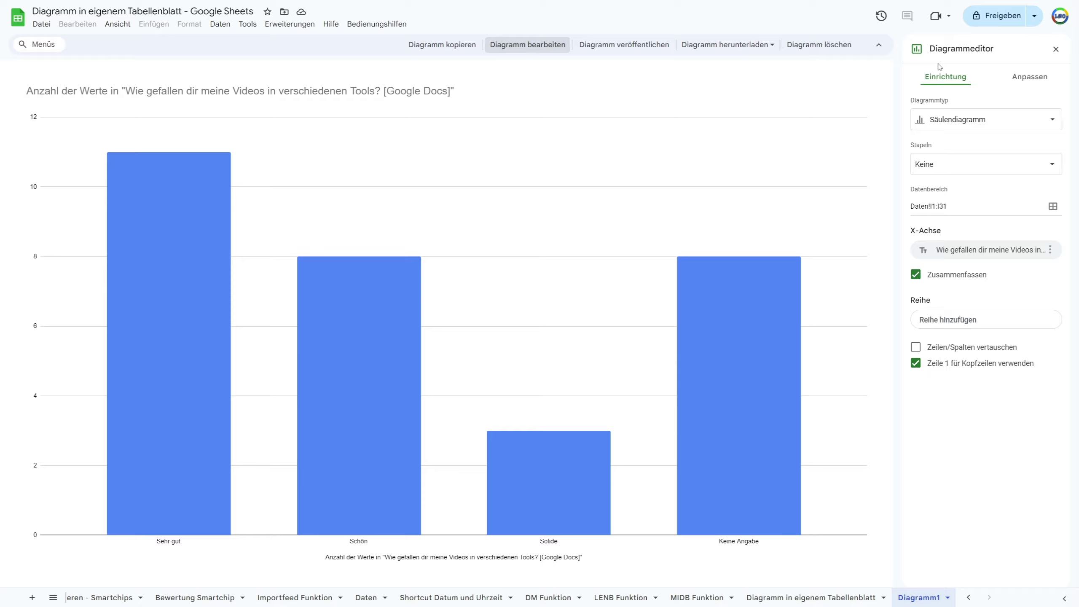
pyautogui.click(726, 47)
pyautogui.click(698, 52)
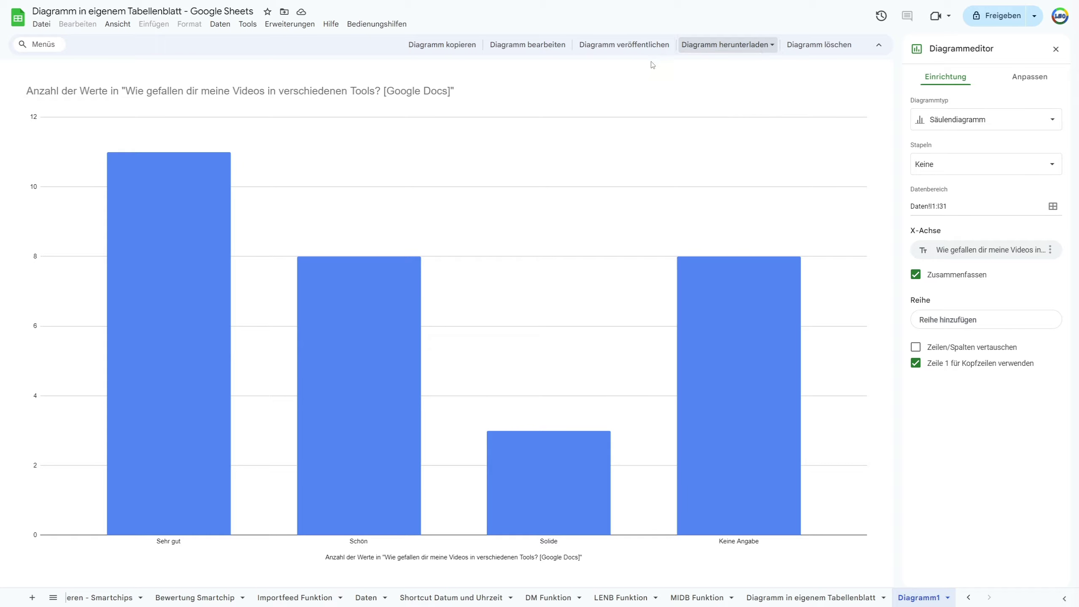
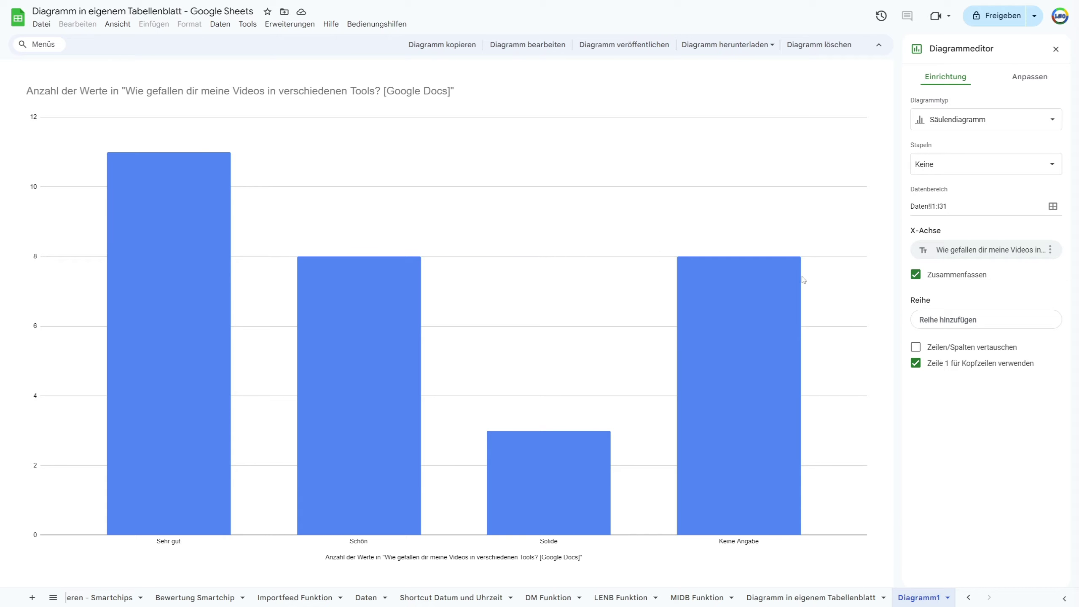
# Close the Diagrammeditor panel so the column chart fills its sheet.
pyautogui.click(1056, 49)
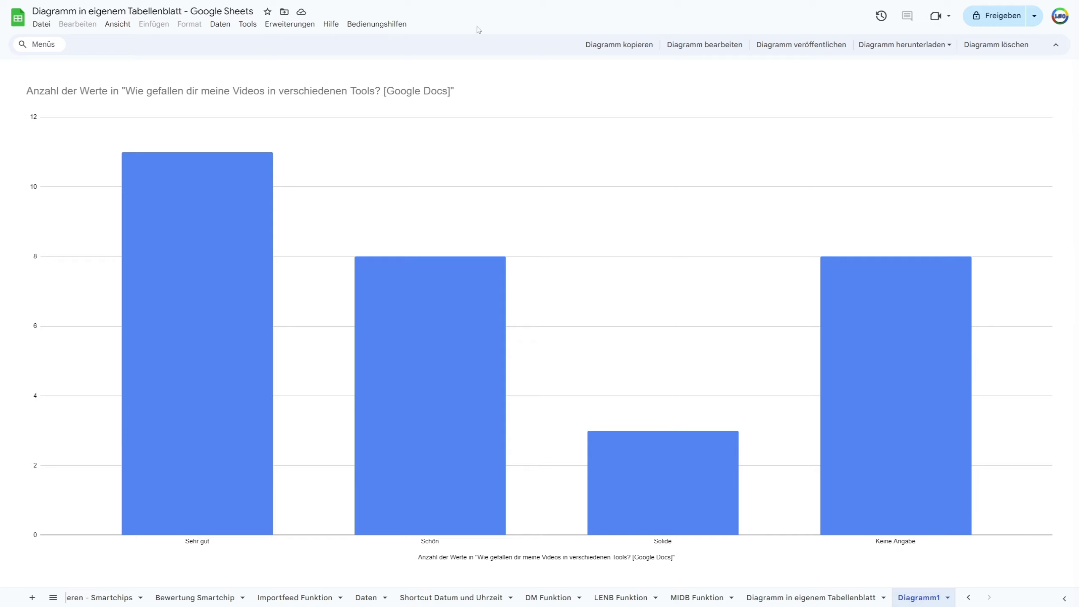
pyautogui.moveTo(822, 391)
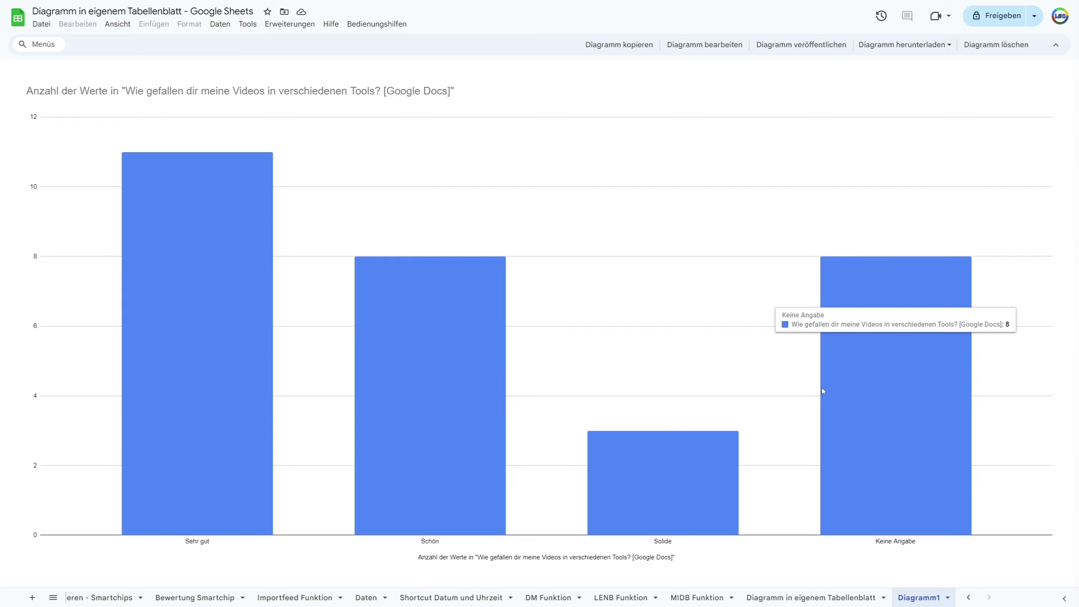
# Check the 'Diagramm in eigenem Tabellenblatt' sheet, select D7, then return to the Diagramm1 chart.
pyautogui.click(835, 598)
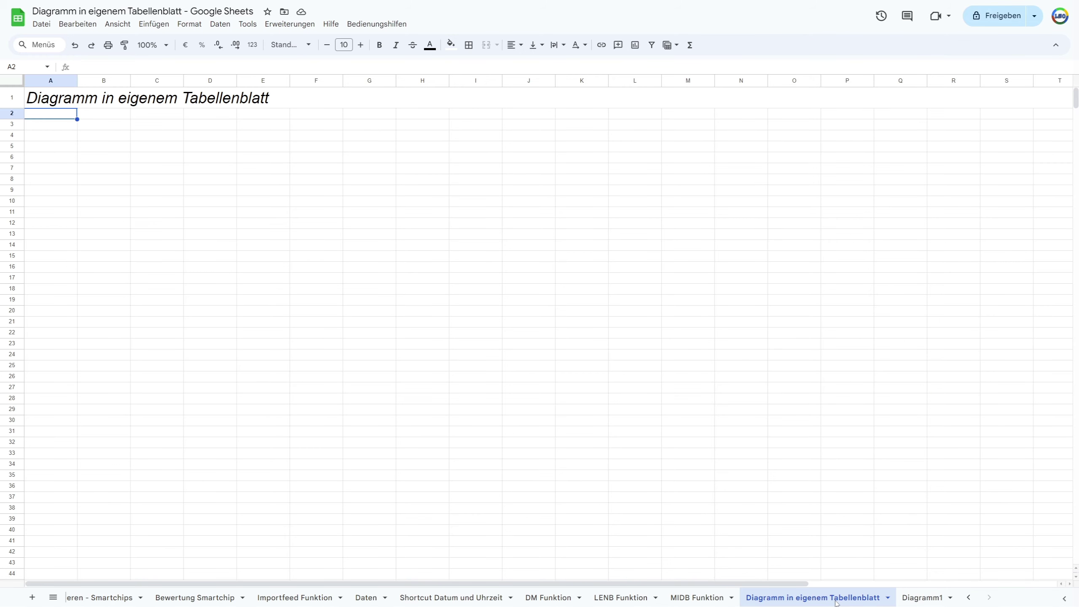
pyautogui.click(228, 170)
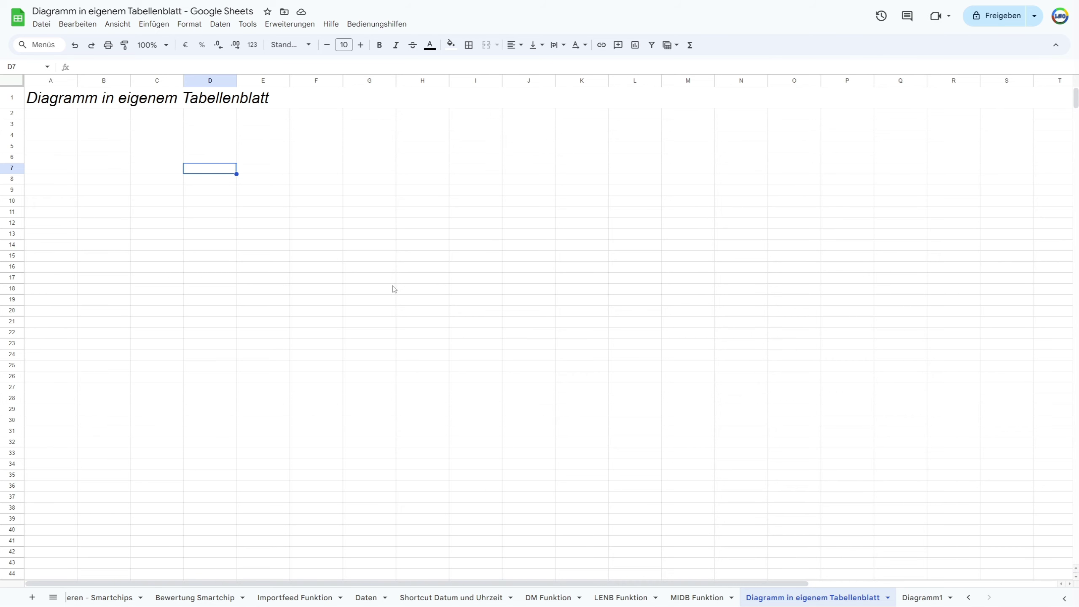
pyautogui.click(926, 599)
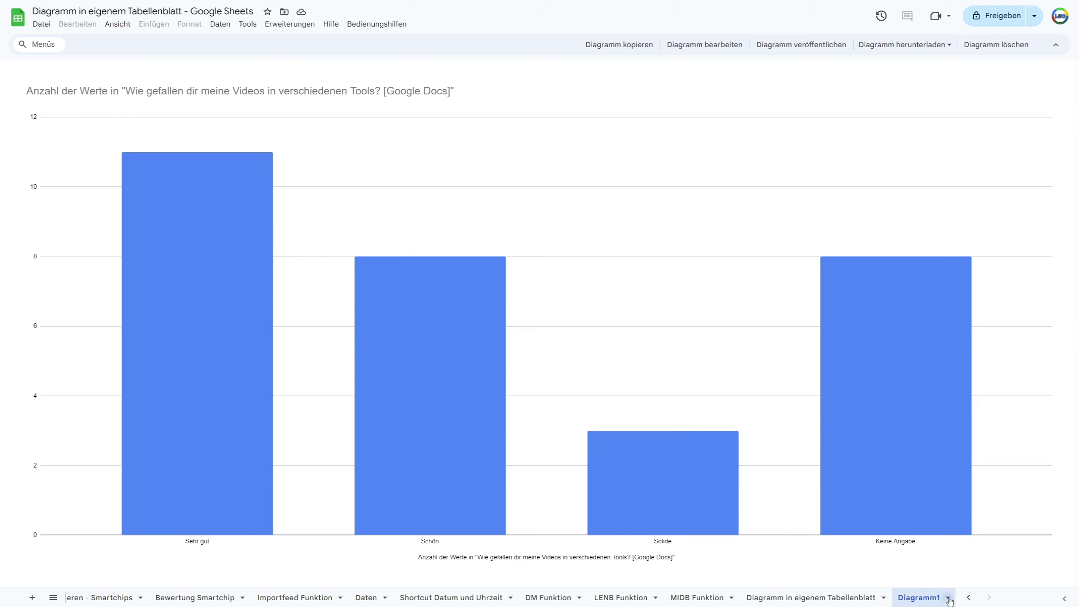
pyautogui.click(948, 598)
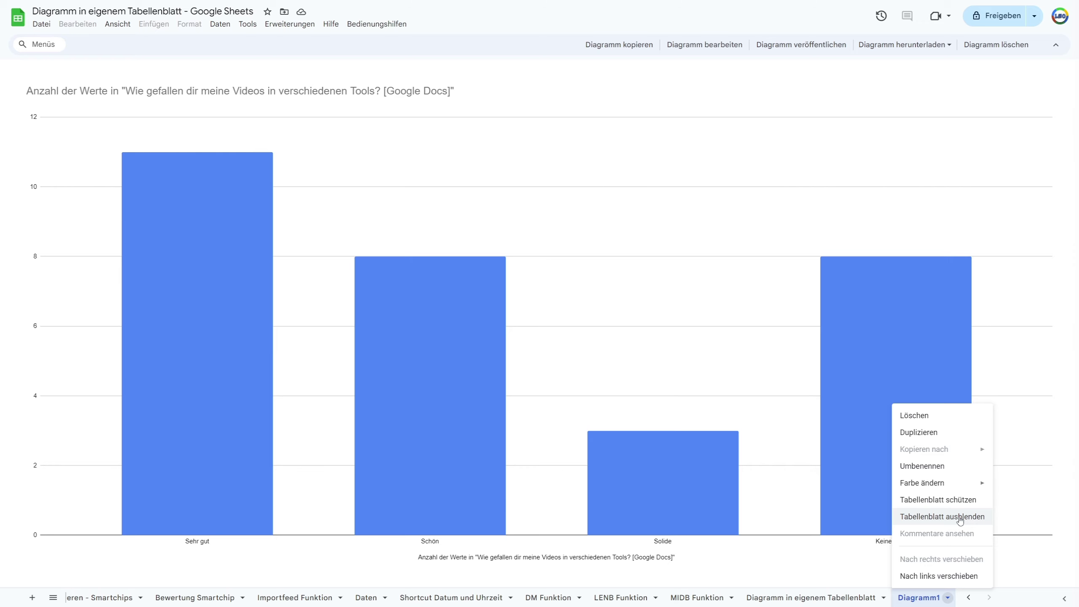
pyautogui.click(820, 567)
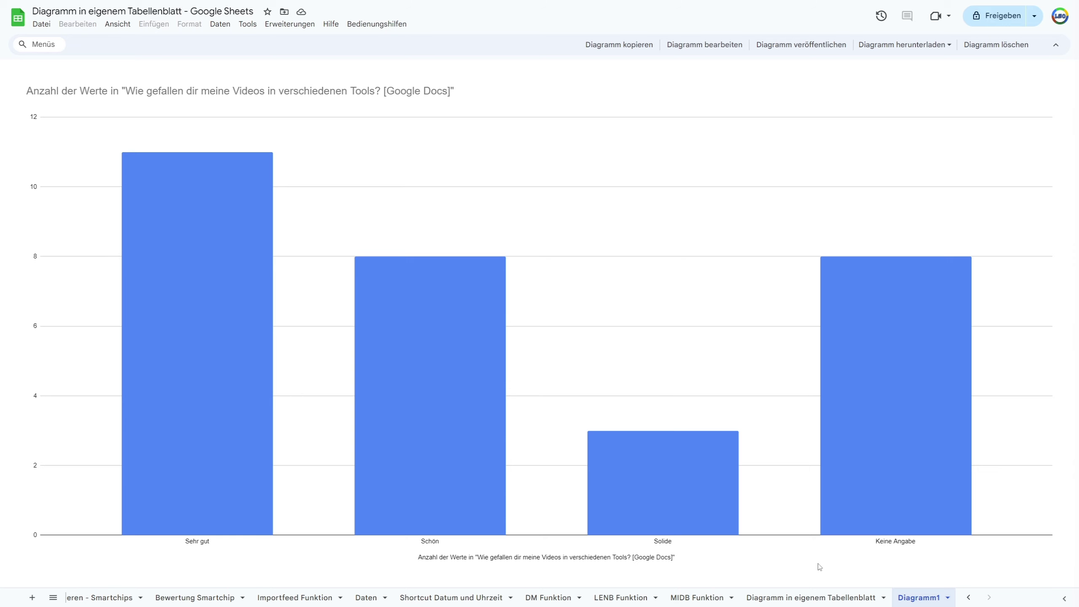